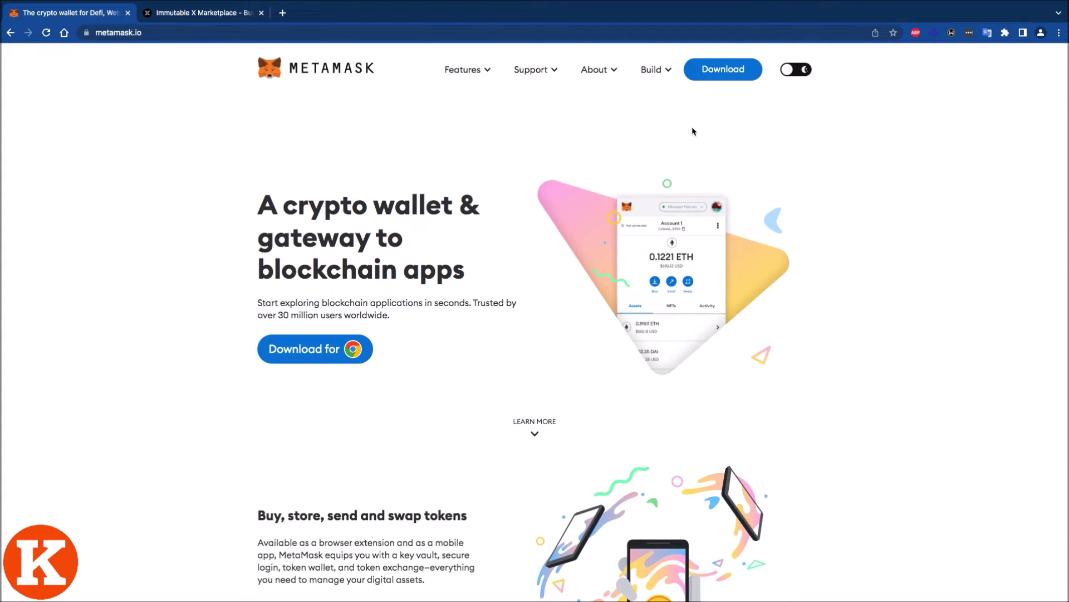
- Go to the MetaMask download page listing the supported browsers
click(711, 74)
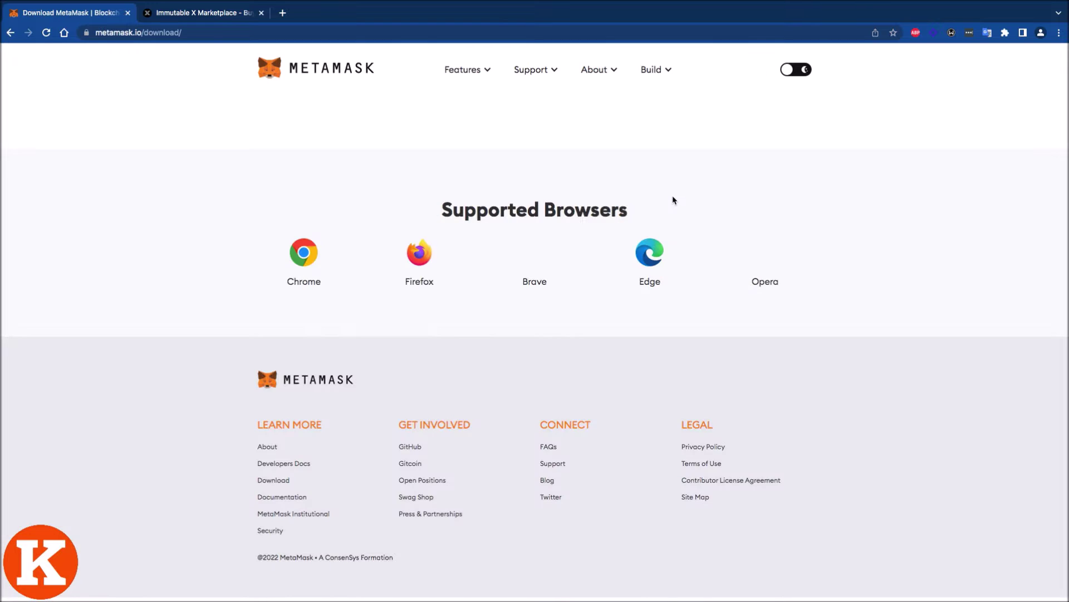
scroll(851, 246, down, 5)
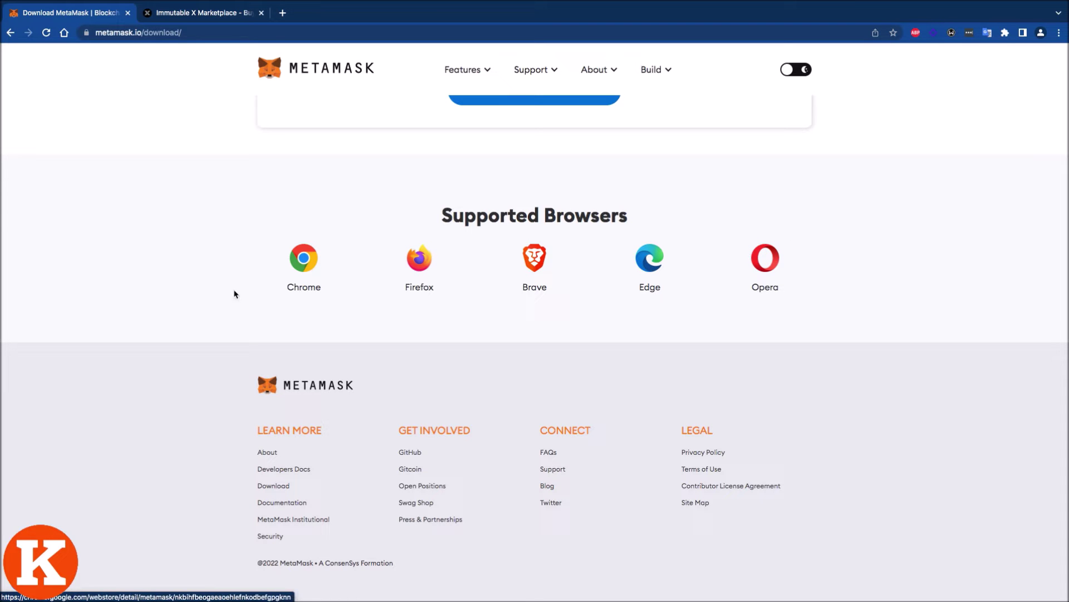
- Add the MetaMask extension to Chrome from the Web Store, approving its permissions
click(306, 269)
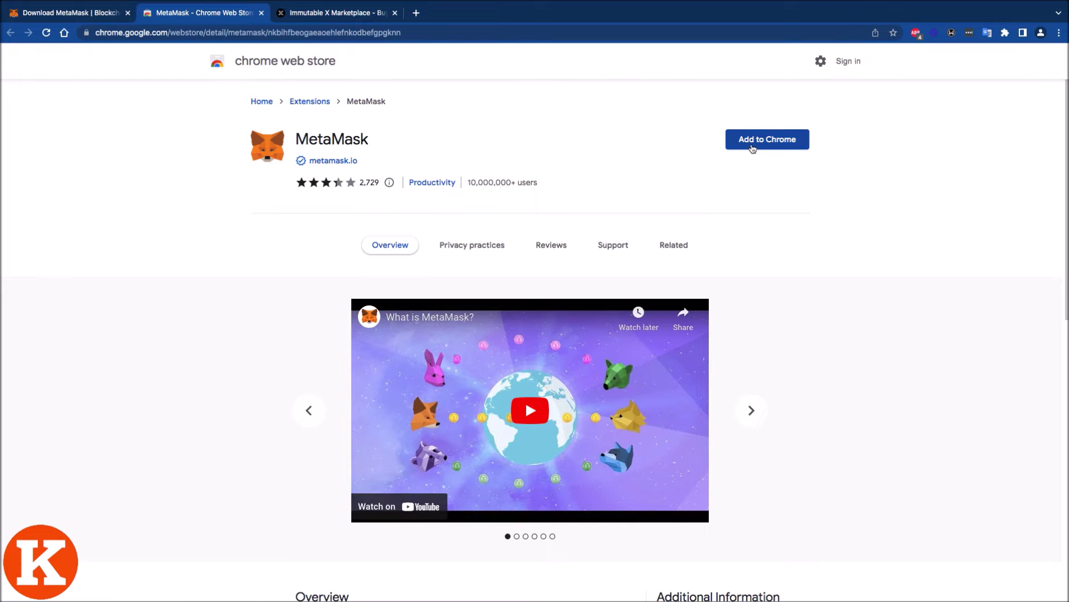
click(749, 146)
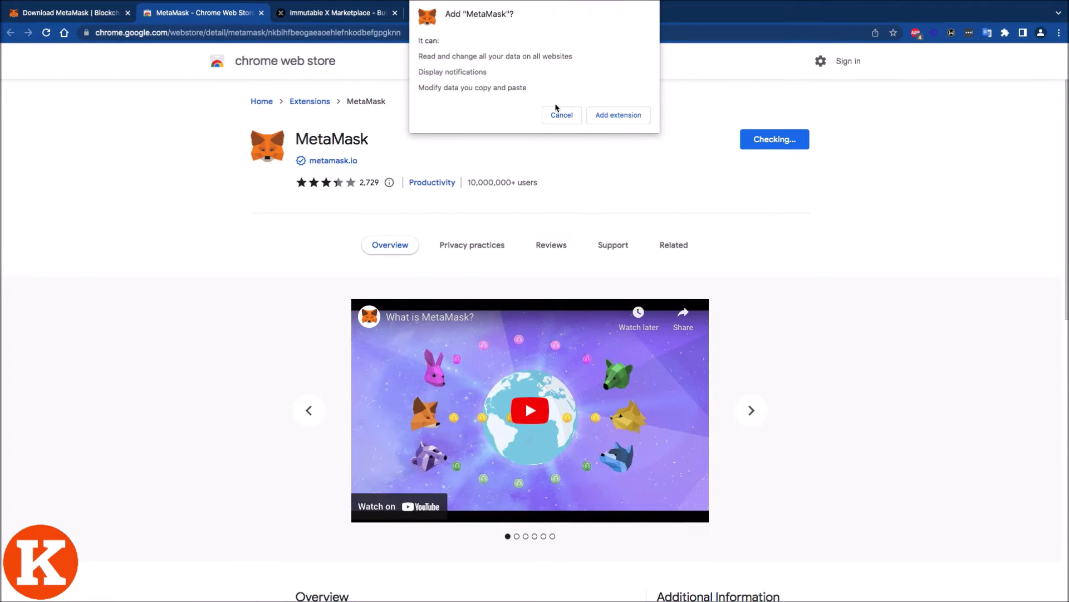
click(620, 123)
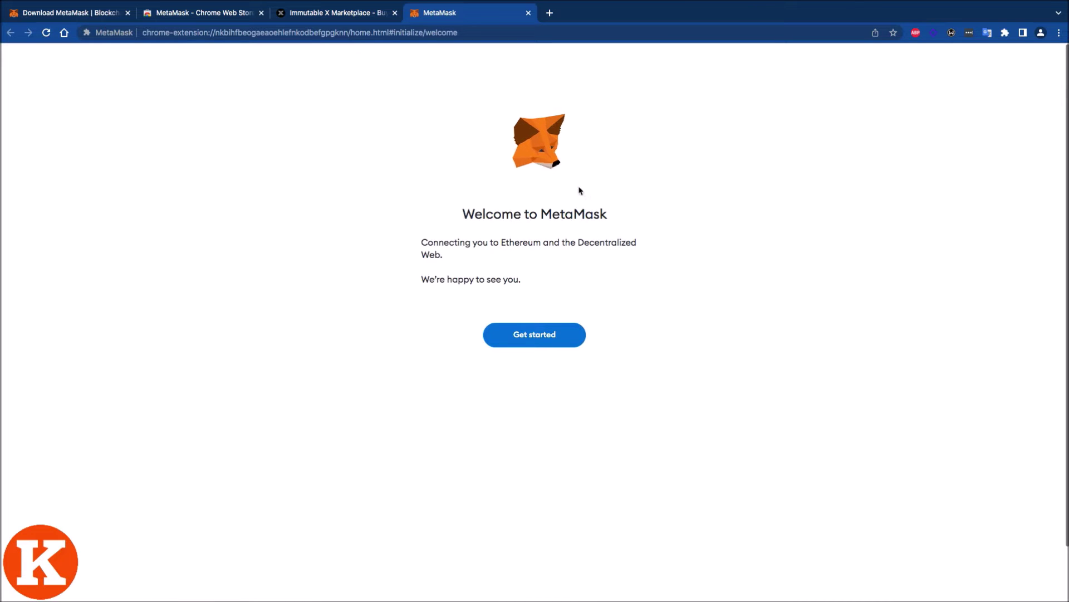
- Begin MetaMask setup, accept anonymous usage-data sharing, and choose to create a new wallet
click(529, 339)
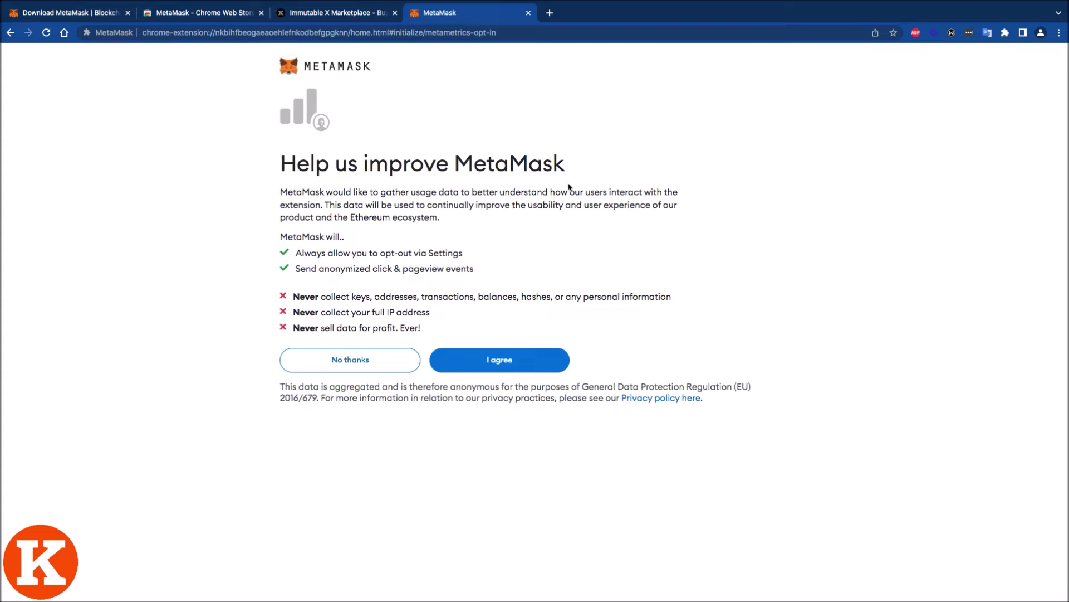
click(480, 363)
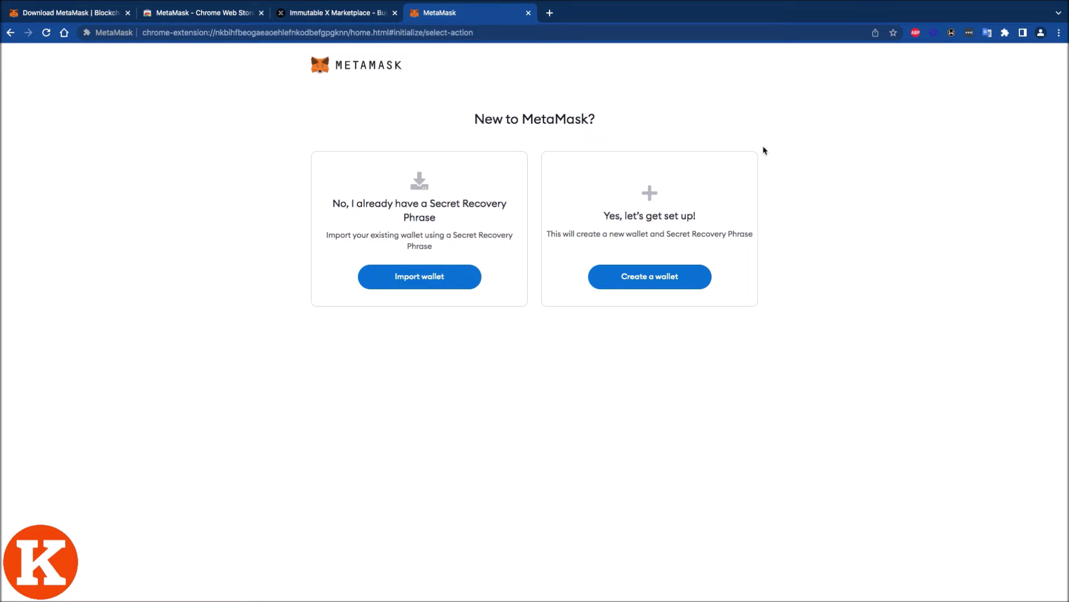
click(640, 286)
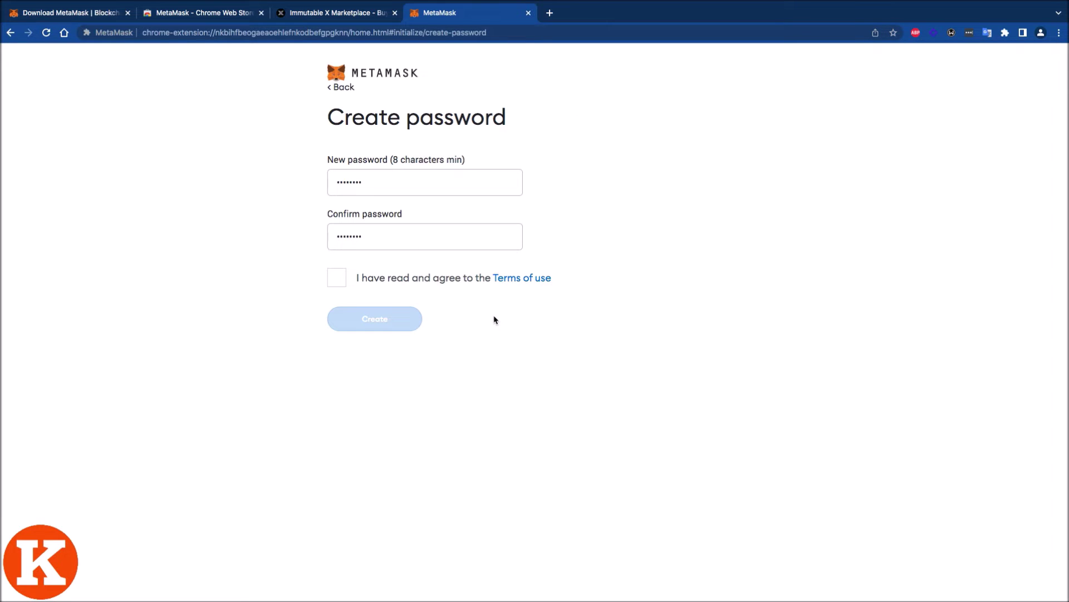
- Accept the terms of use and create the wallet with the entered password
click(338, 276)
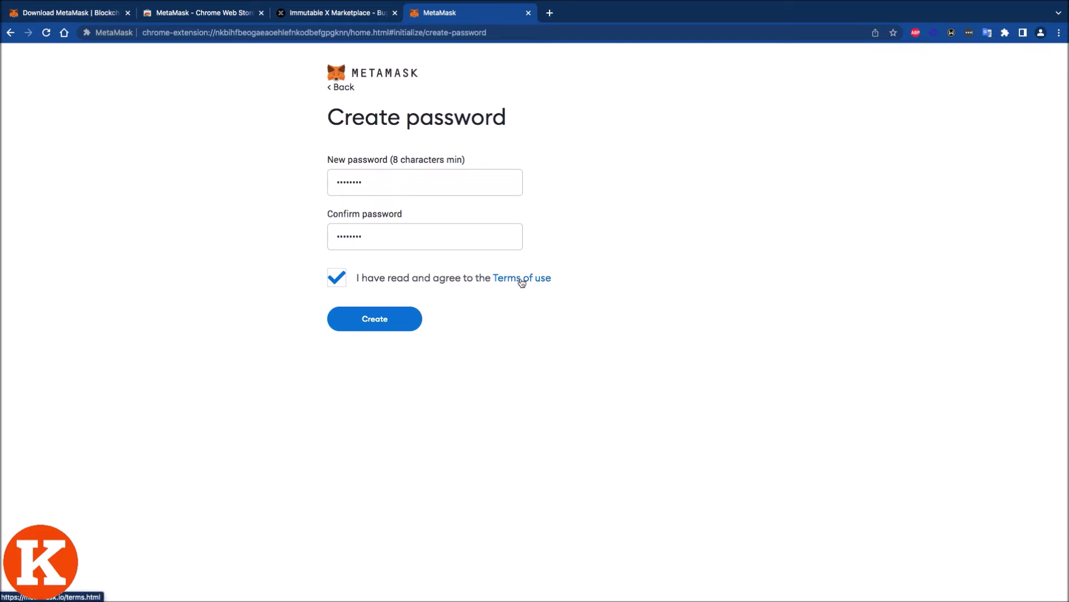
click(417, 318)
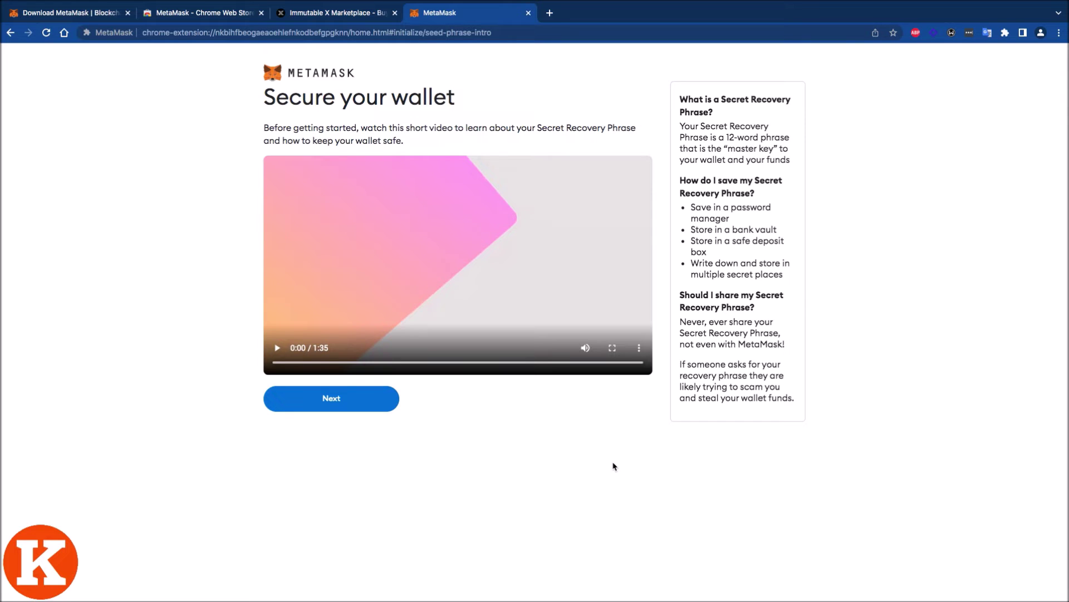
- Continue past the security video, reveal the secret recovery words, and proceed to confirmation
click(338, 409)
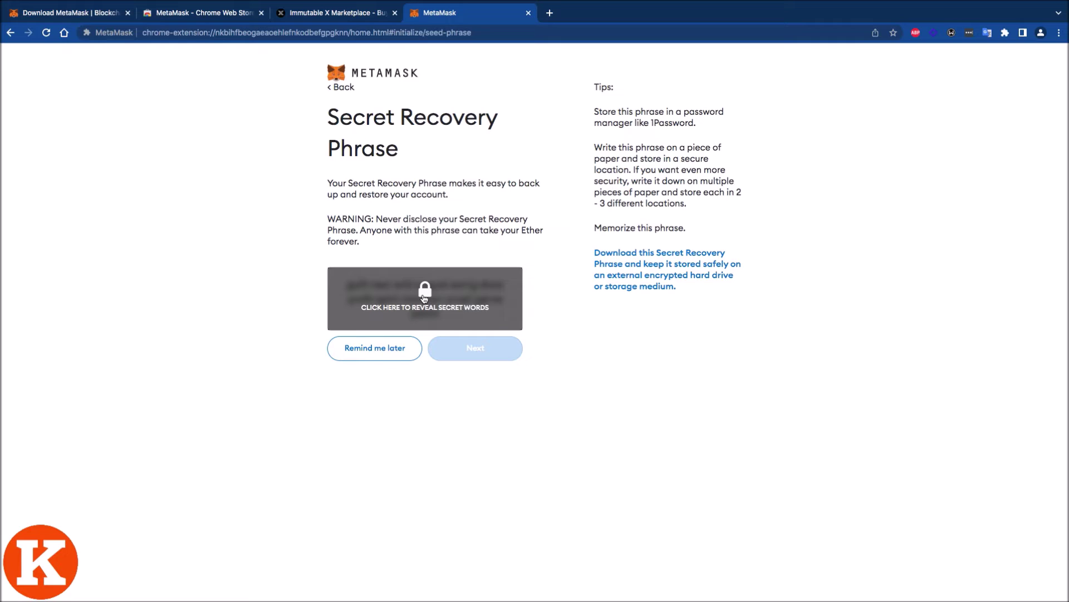
click(425, 298)
click(487, 353)
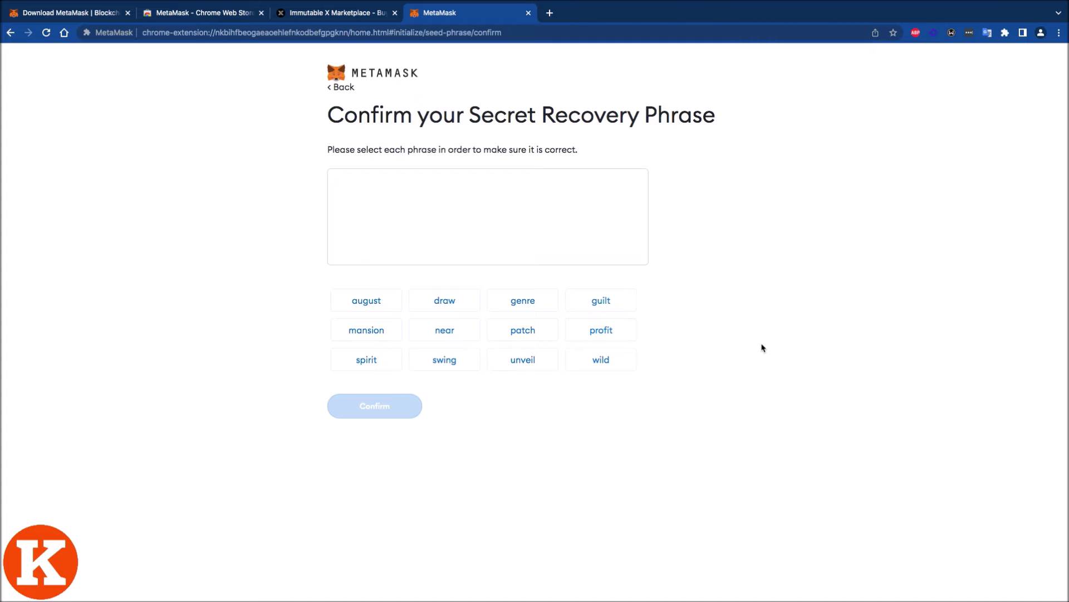
click(614, 302)
click(442, 331)
click(583, 362)
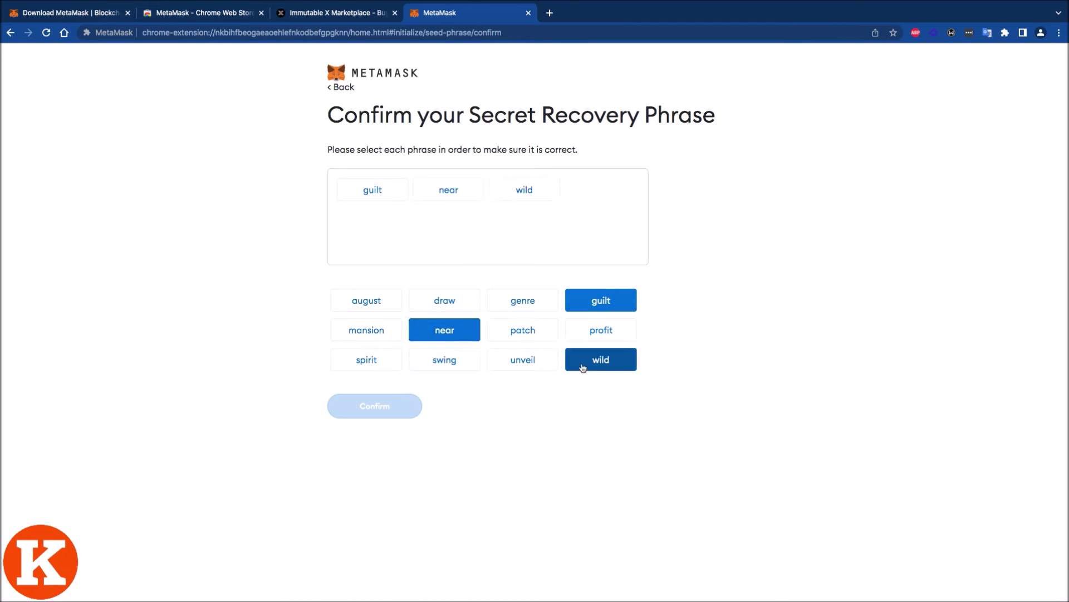
click(388, 306)
click(455, 360)
click(440, 307)
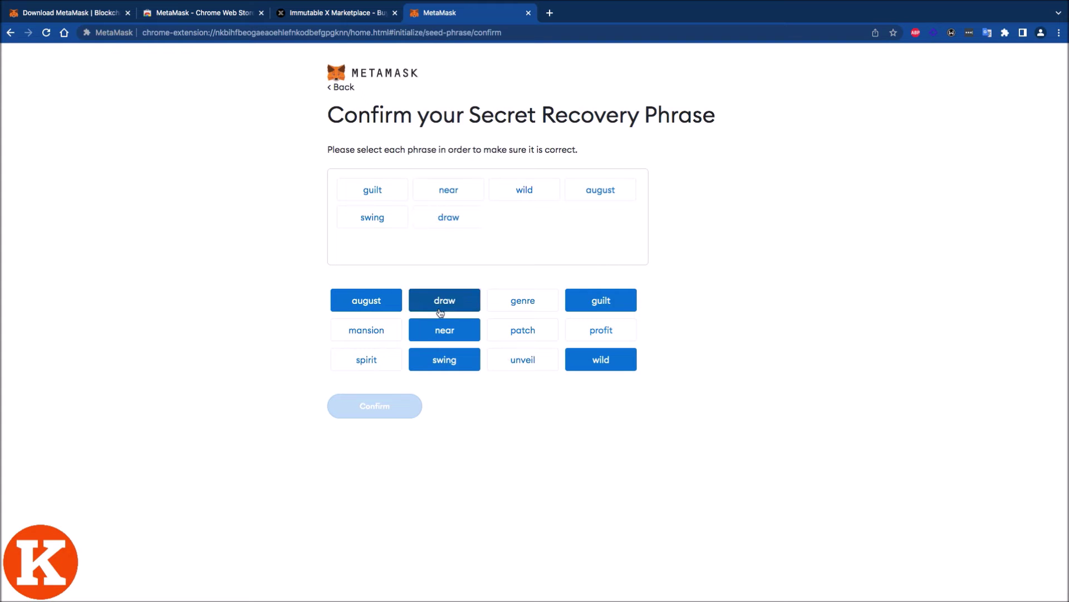
click(577, 339)
click(386, 359)
click(342, 332)
click(504, 360)
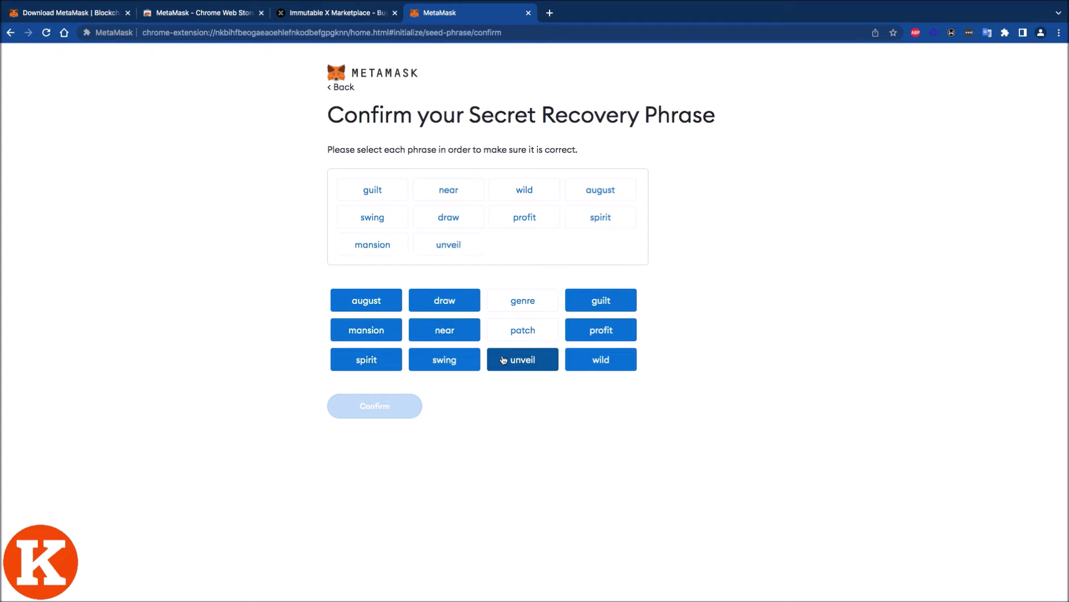
click(520, 301)
click(523, 329)
click(386, 409)
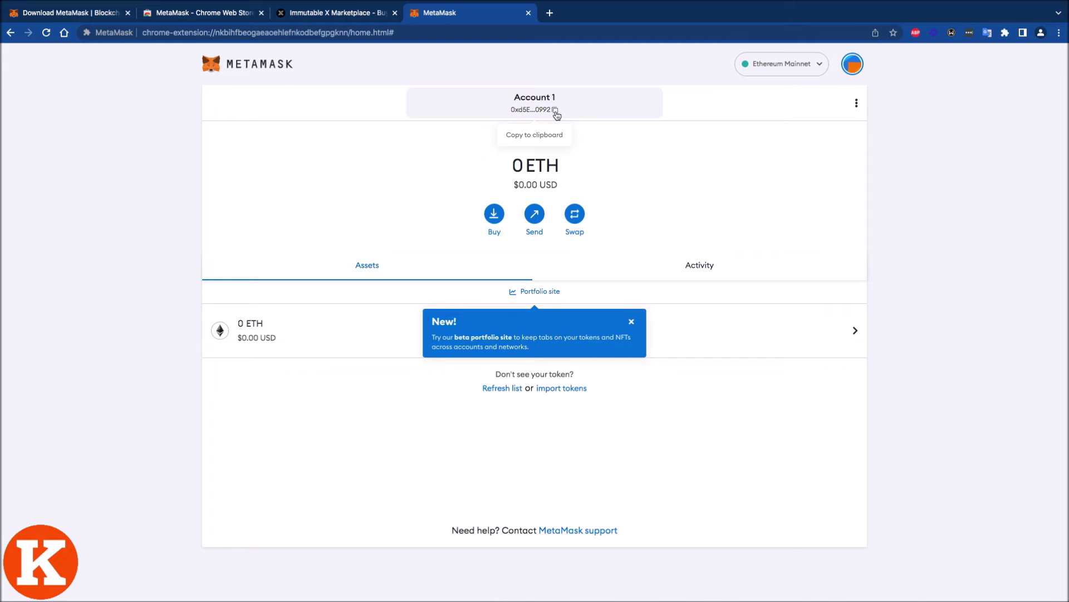
- Switch from the MetaMask tab to the Immutable X Marketplace browser tab
key(ctrl+shift+Tab)
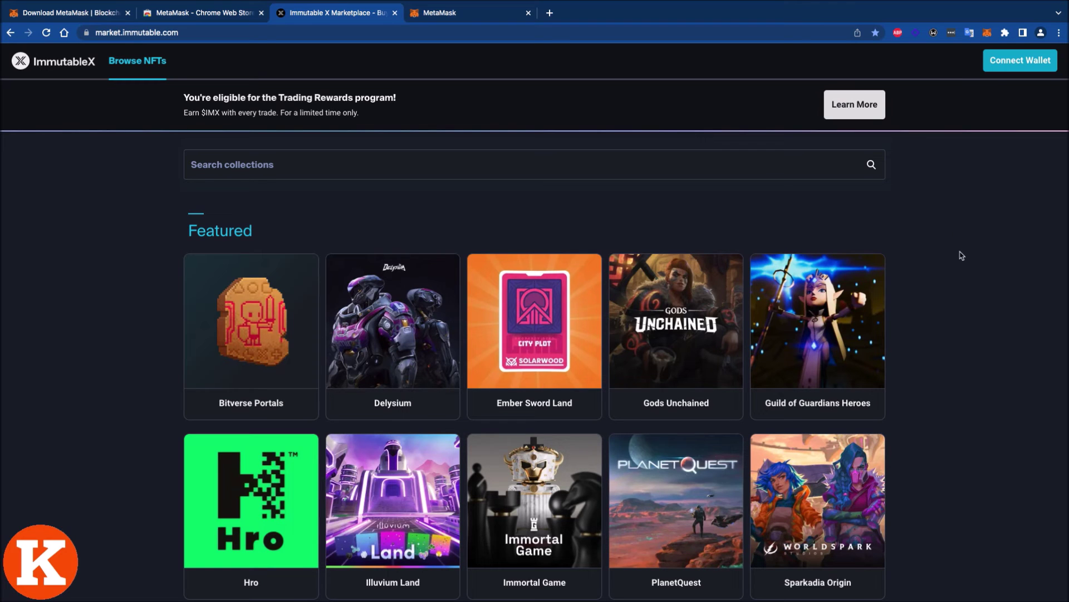
- Connect MetaMask Account 1 to the marketplace via Connect Wallet
click(997, 75)
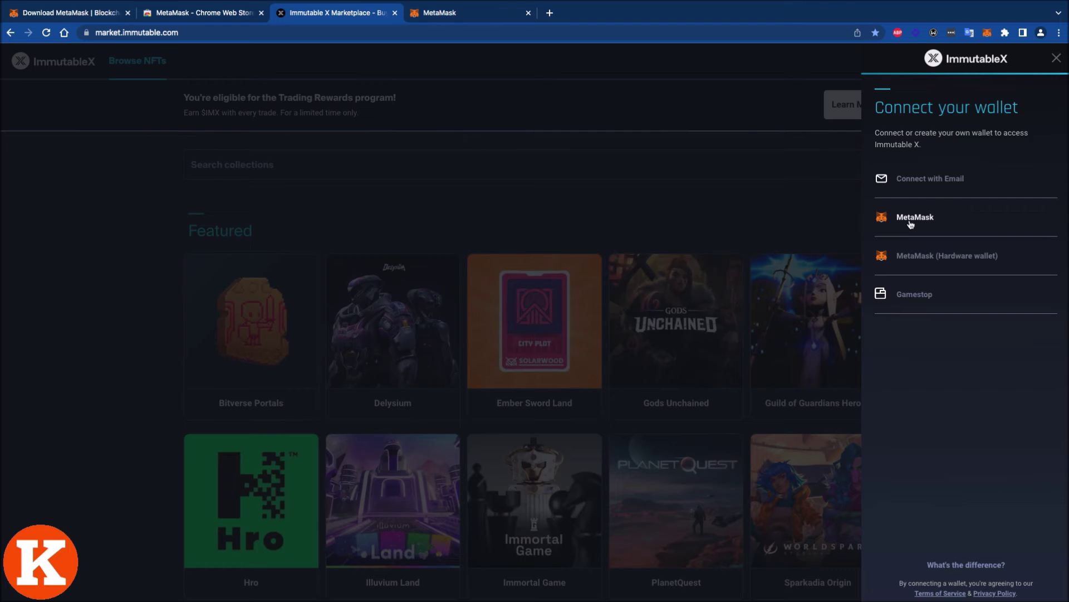
click(910, 221)
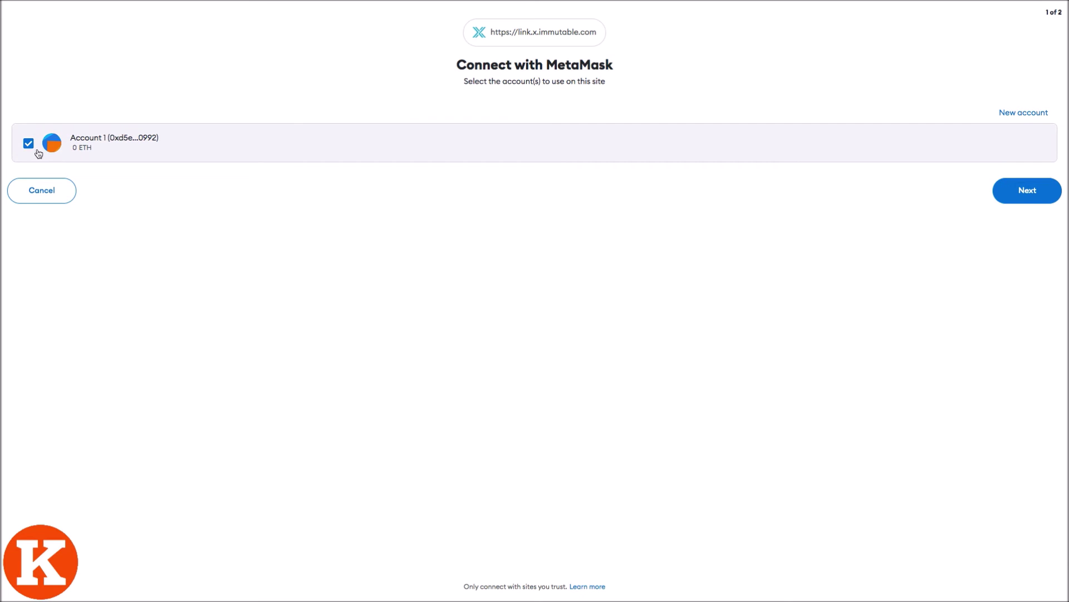
click(1007, 197)
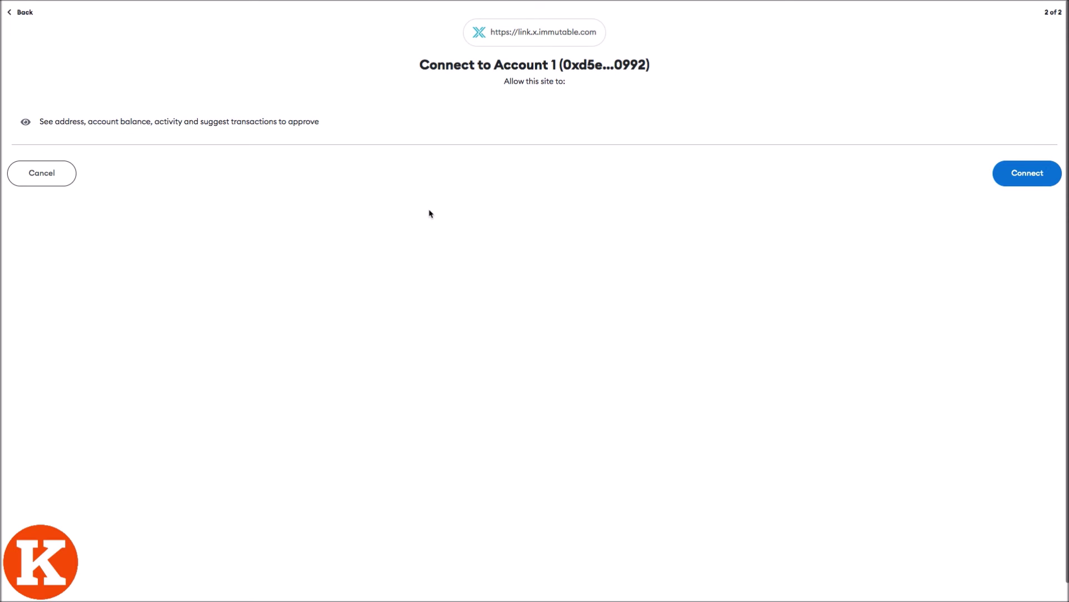
click(999, 177)
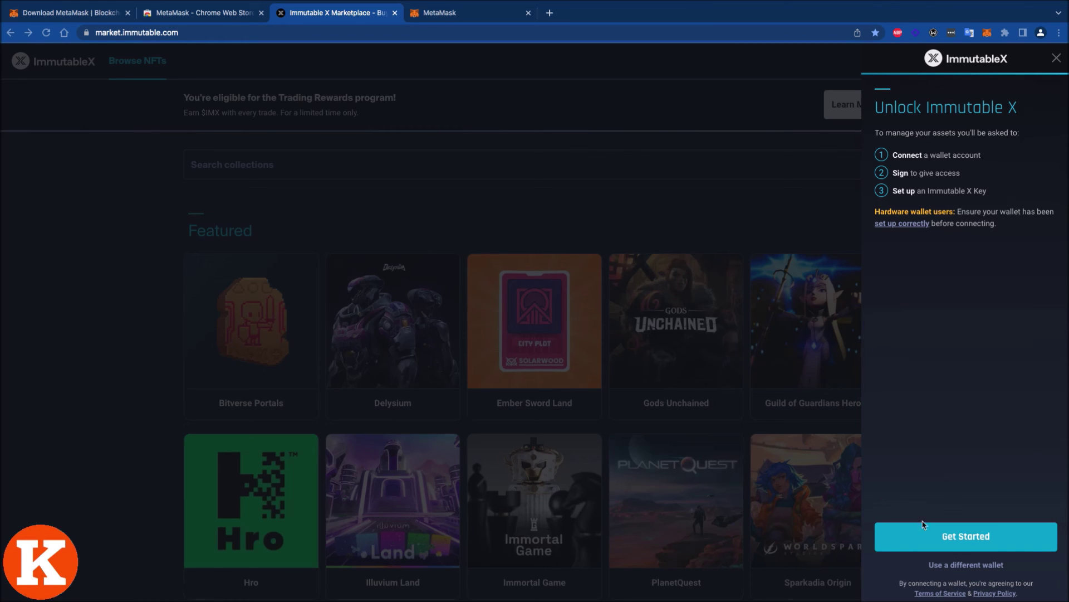
- Start unlocking Immutable X and sign the access request with Account 1 in MetaMask
click(948, 540)
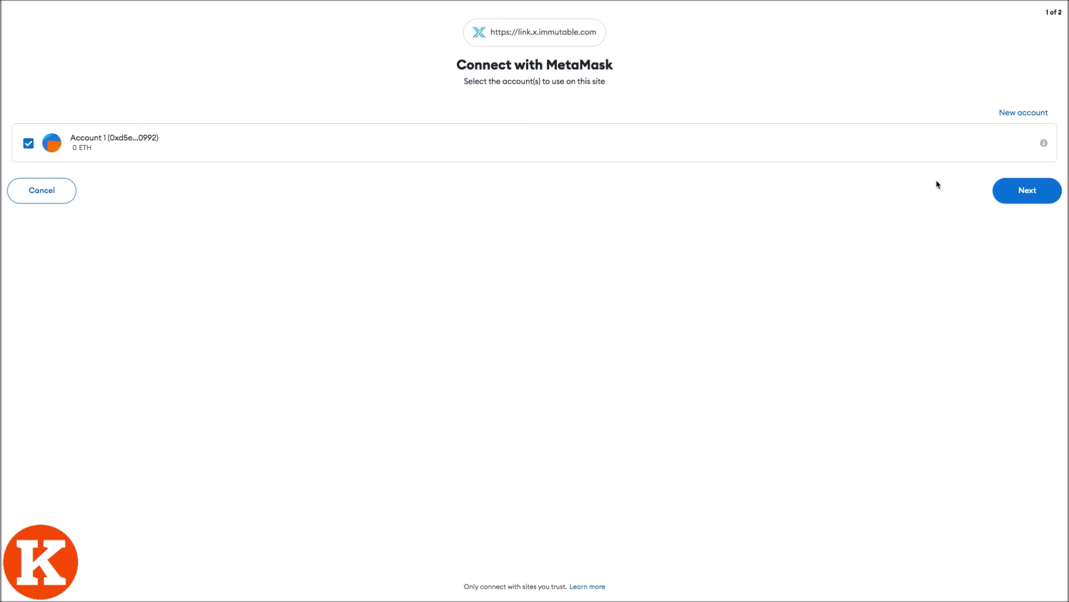
click(1002, 192)
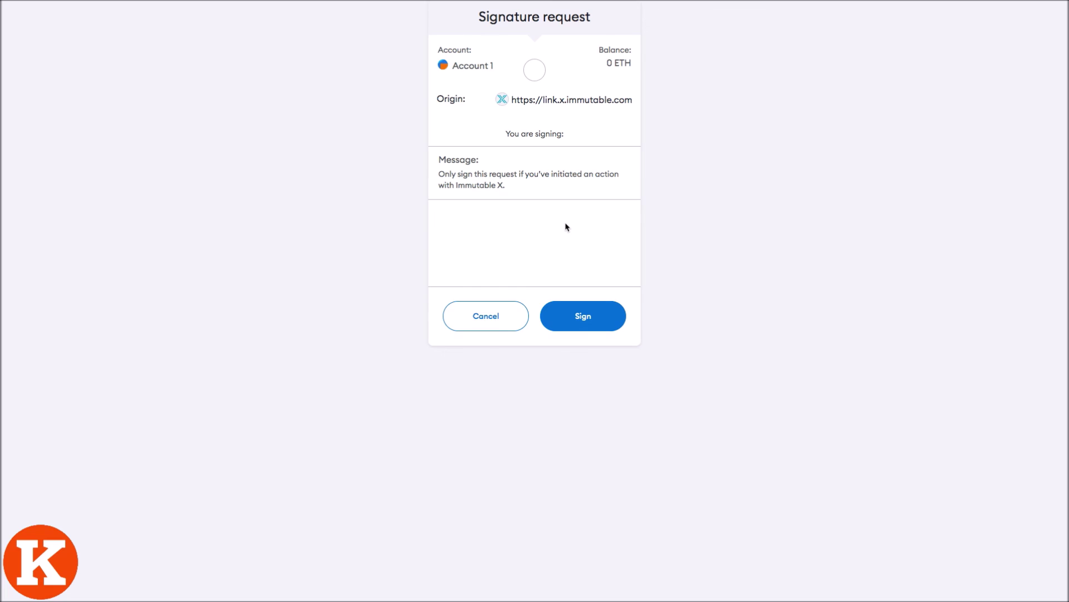
click(576, 315)
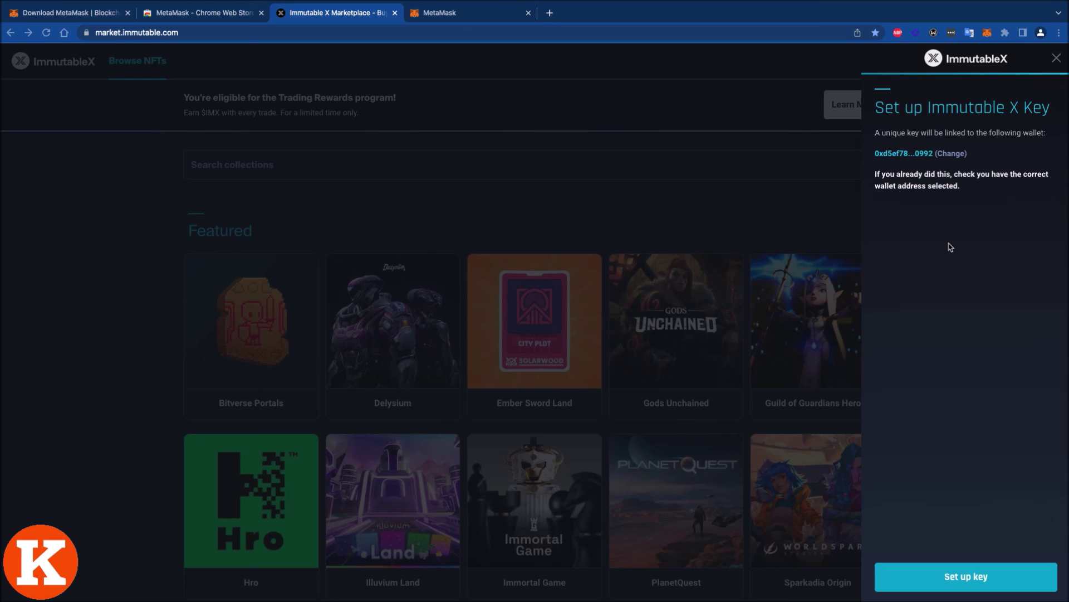
- Set up the Immutable X Key and sign the key-linking request, reaching Setup Complete
click(960, 576)
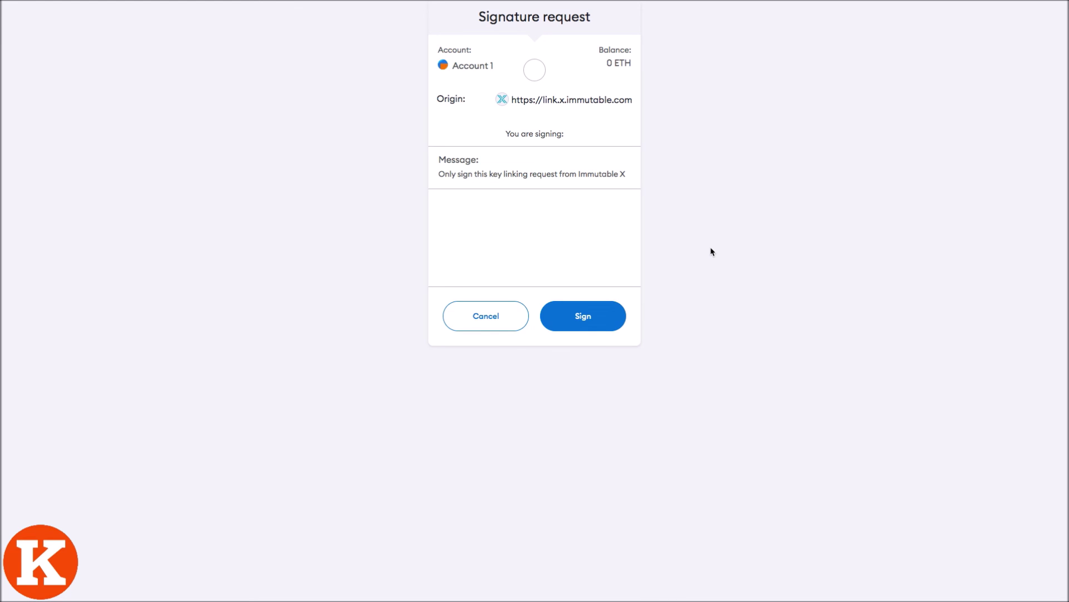
click(584, 314)
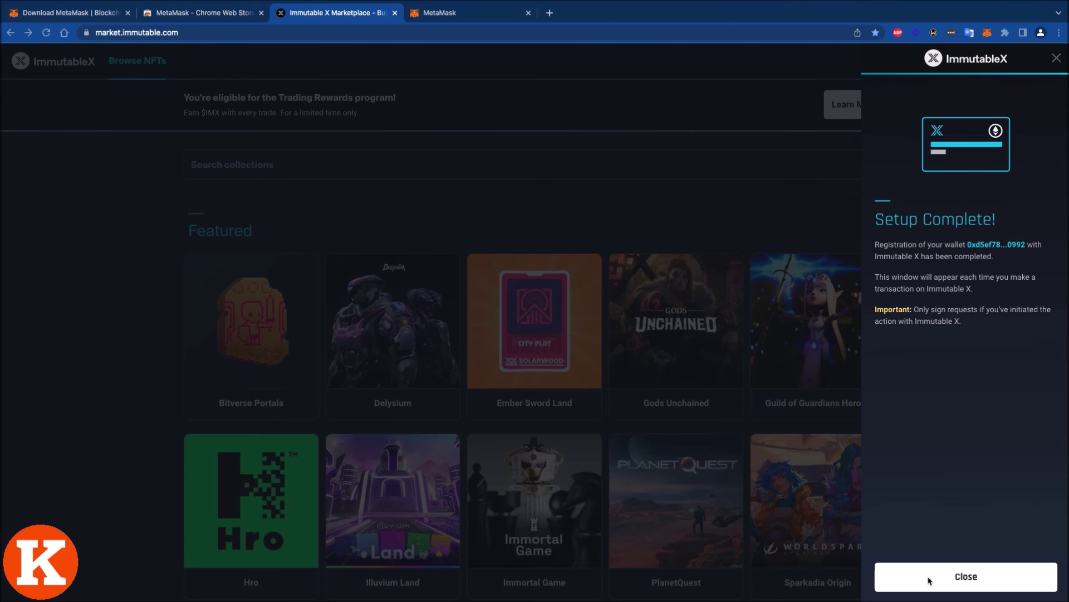